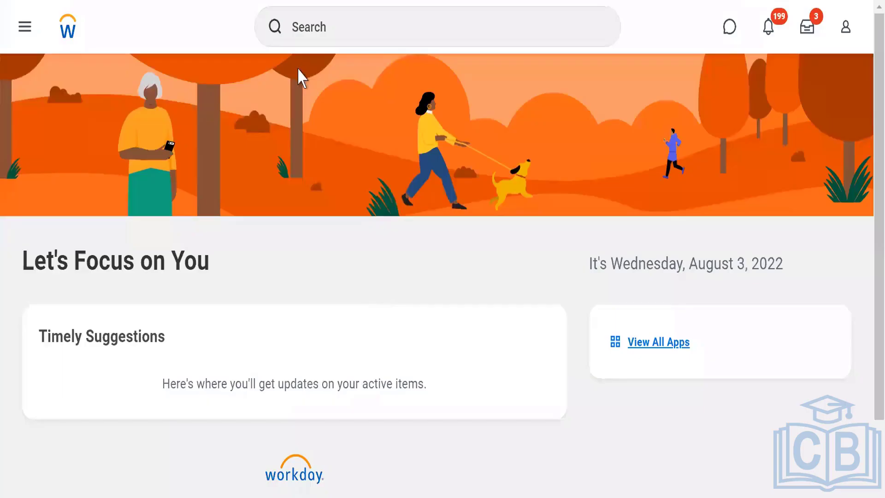
- Start the Create Security Group task and set the tenanted security group type to User-Based Security Group
left_click(304, 28)
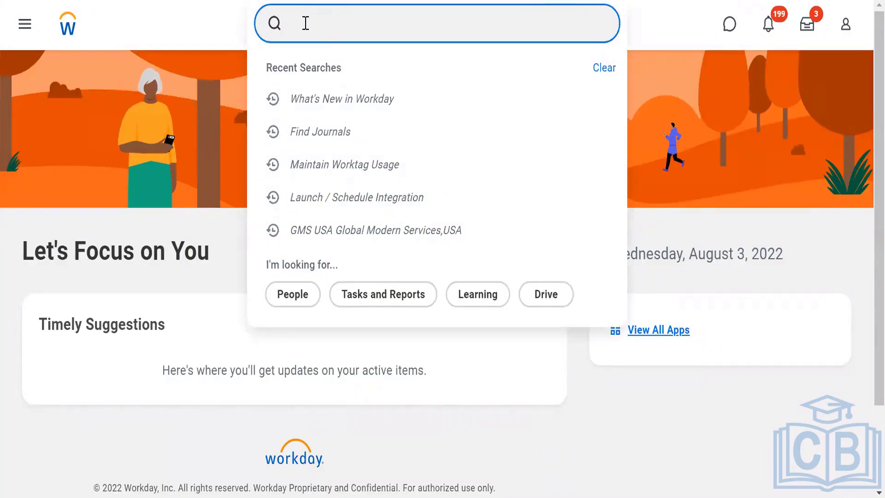
type("cre sec grou")
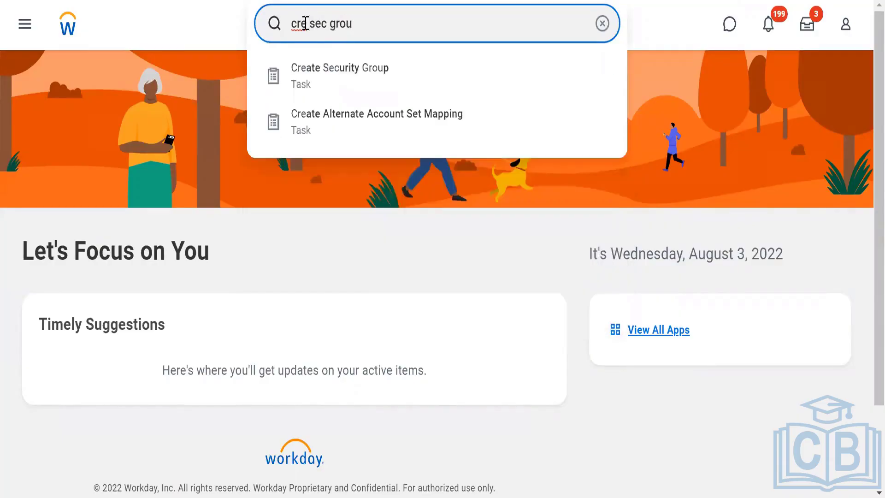
left_click(318, 82)
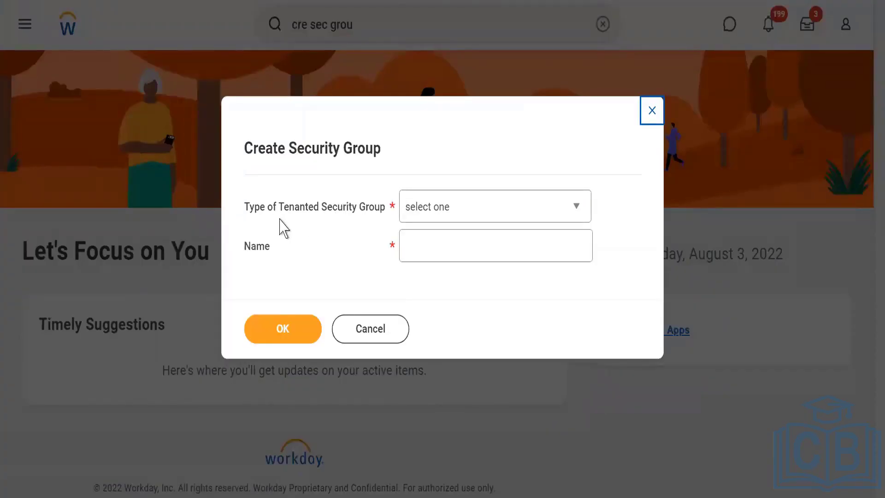
left_click(450, 223)
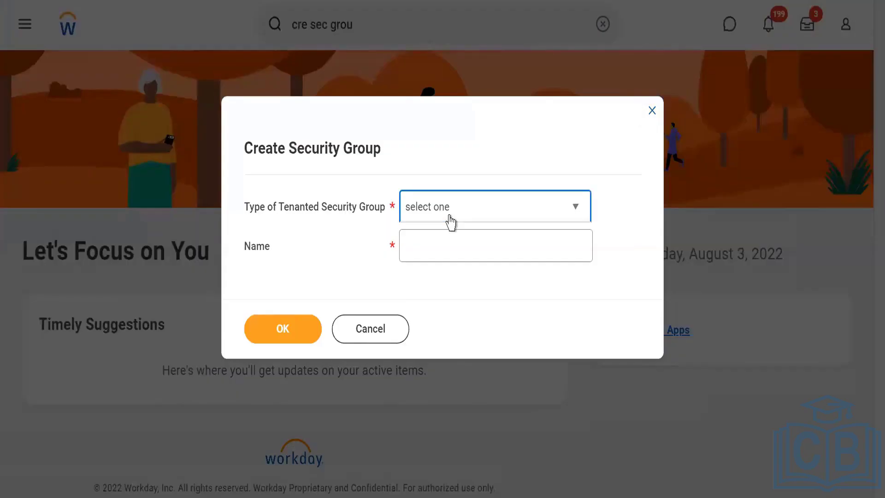
key("Down")
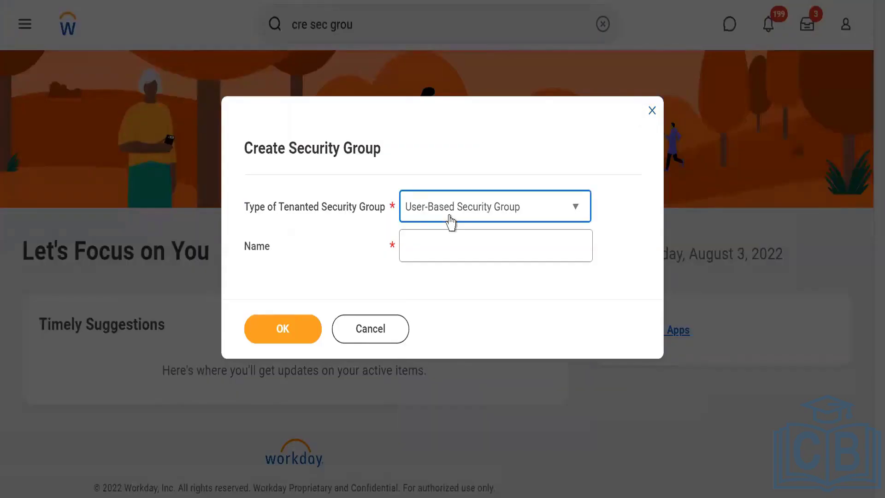
- Name the new security group WLE7_Security Admin and confirm its creation
left_click(418, 253)
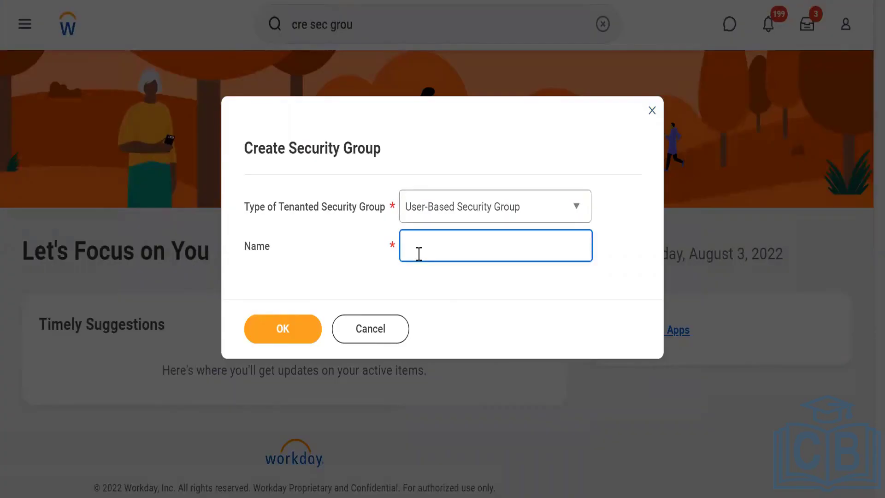
type("WLE7_Secruity Admin")
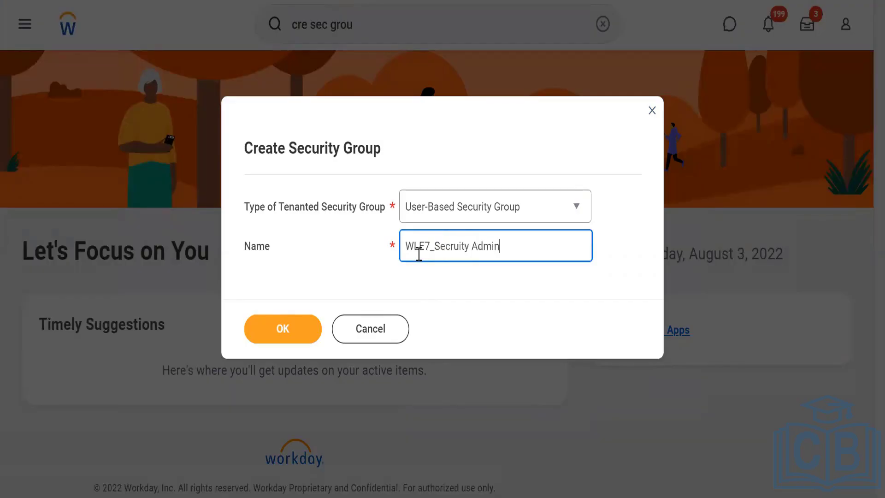
left_click(377, 280)
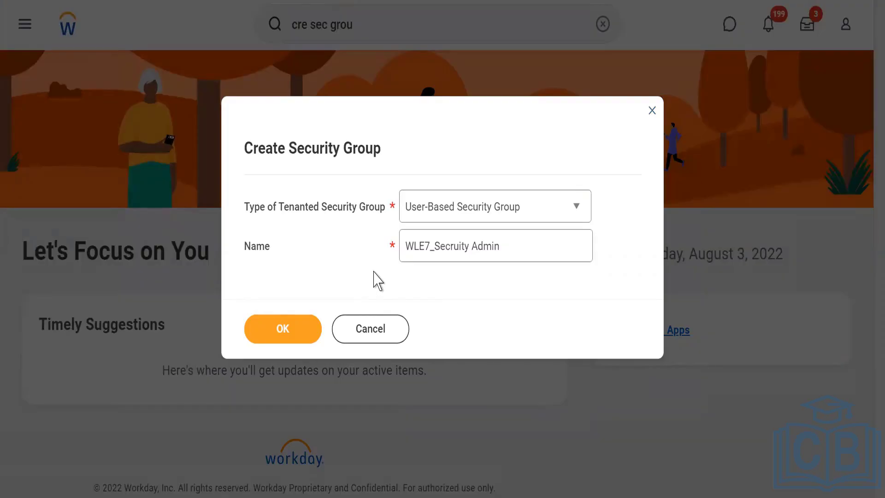
left_click(460, 249)
key("BackSpace")
key("BackSpace")
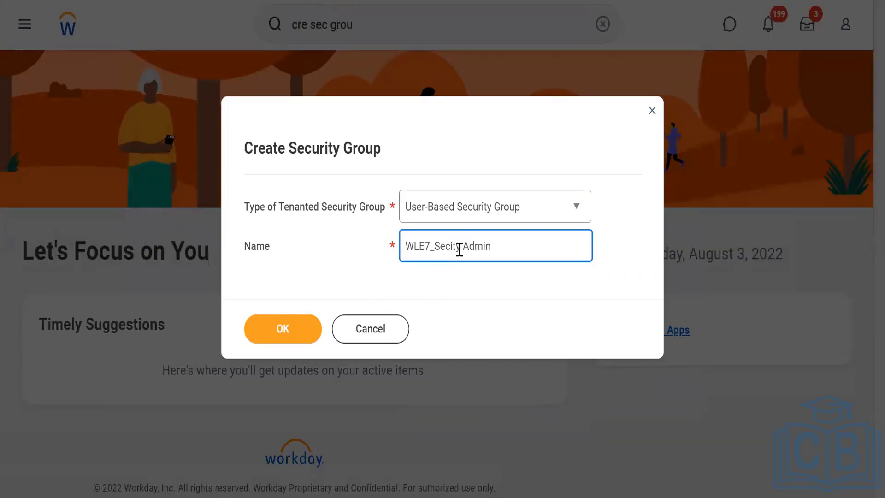
type("ur")
left_click(497, 307)
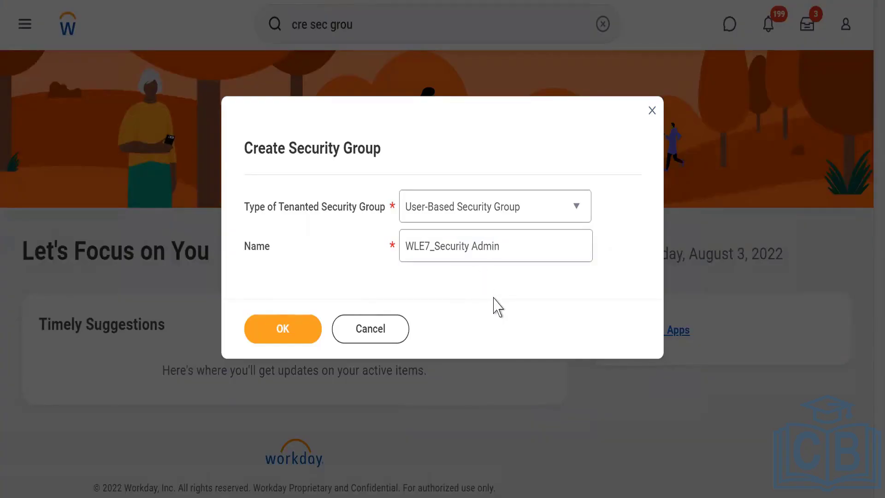
left_click(273, 330)
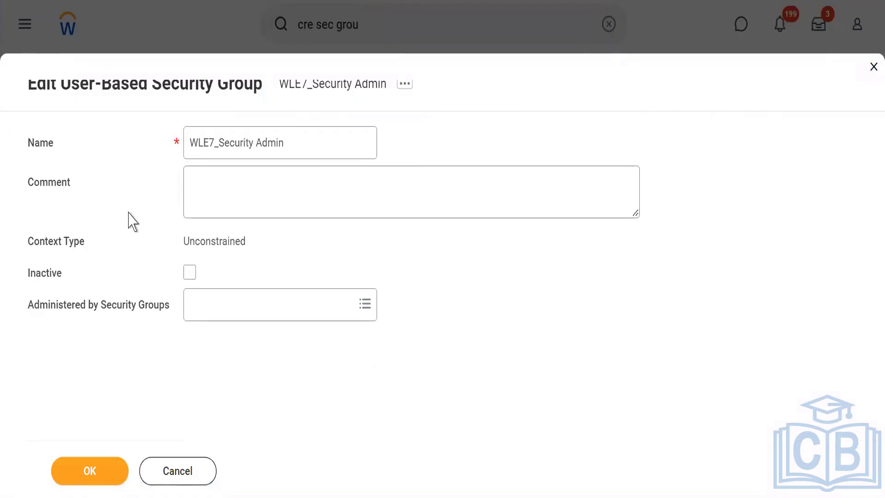
- Search for security admin groups and set Security Administrator as the group that administers WLE7_Security Admin
double_click(79, 313)
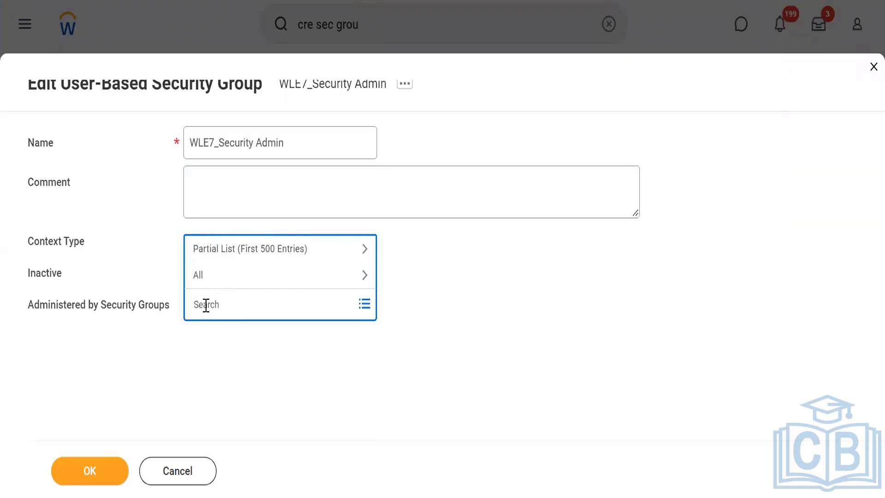
type("Secu")
key("Return")
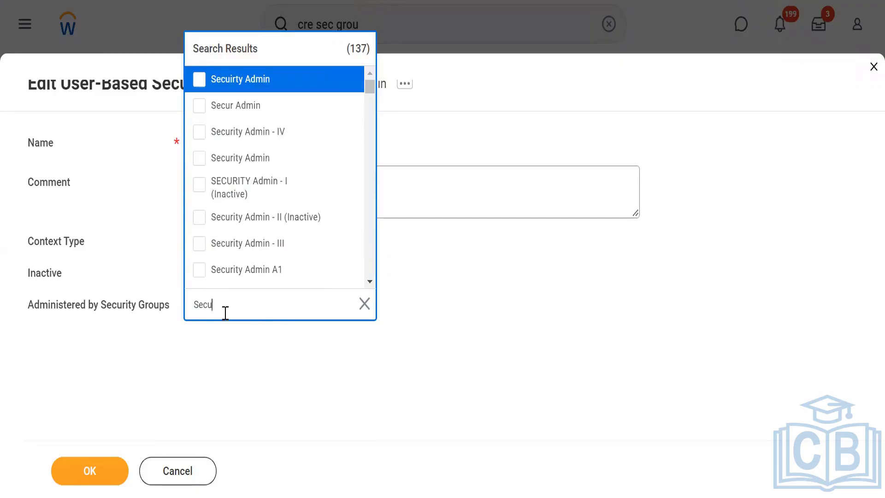
type("rity admin")
key("Return")
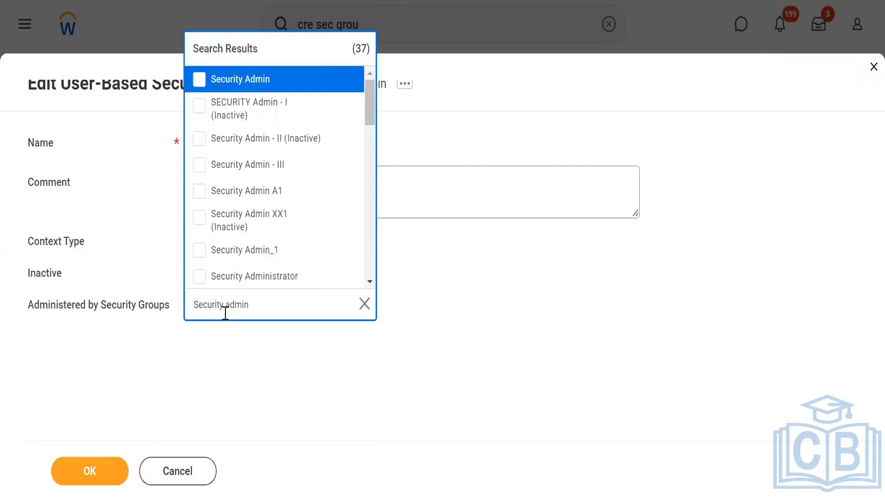
left_click(199, 277)
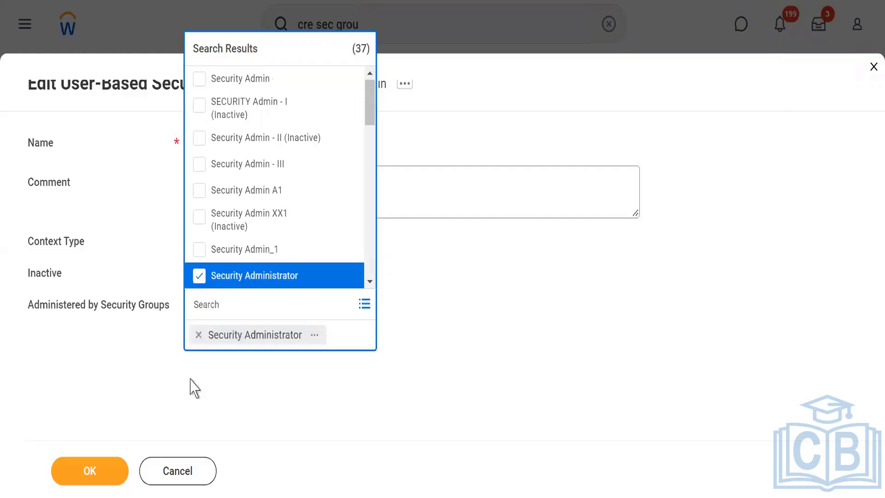
left_click(192, 403)
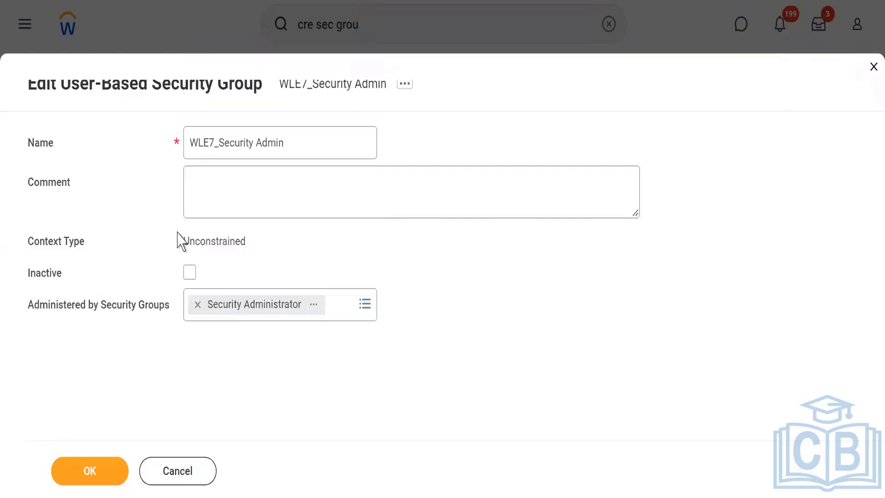
triple_click(227, 145)
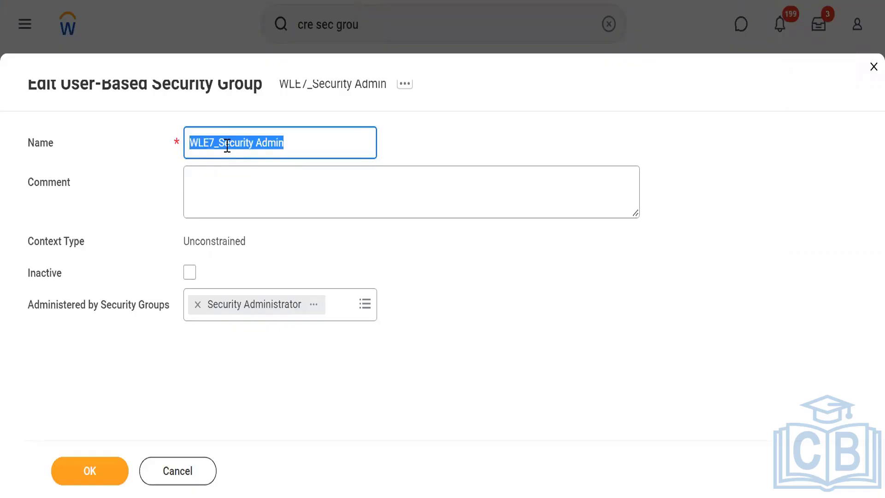
left_click(193, 372)
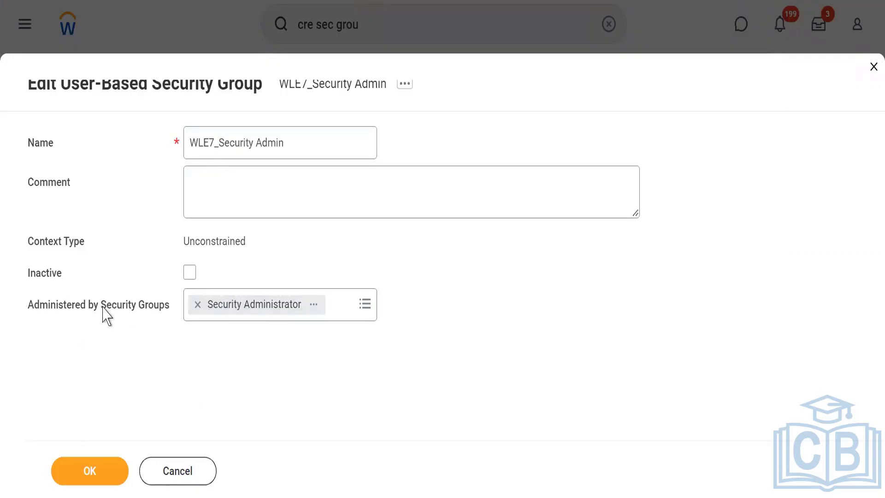
left_click(226, 146)
triple_click(226, 147)
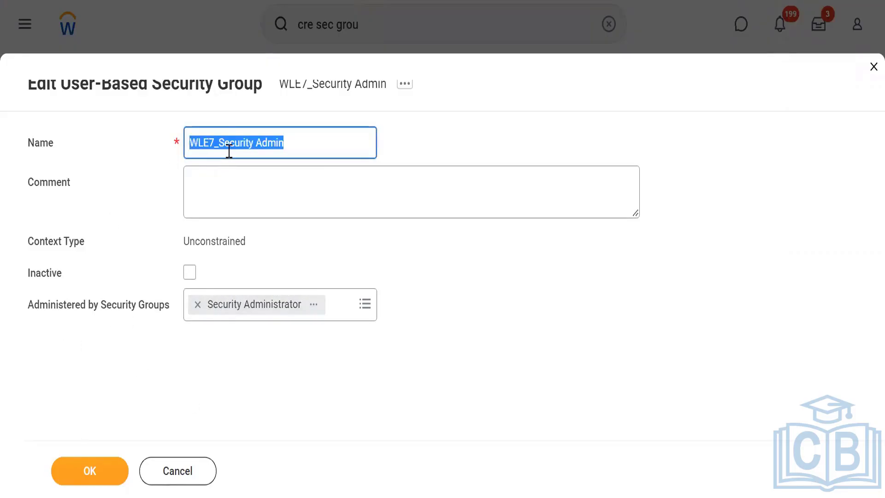
left_click(194, 384)
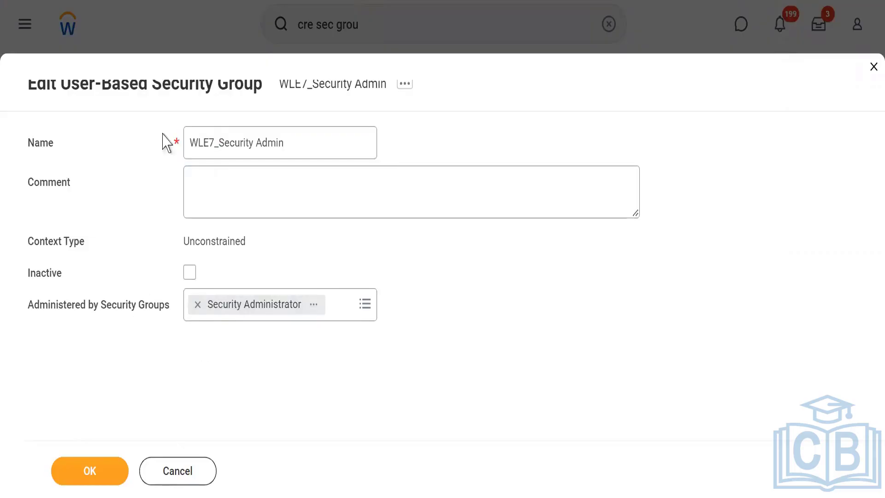
triple_click(236, 141)
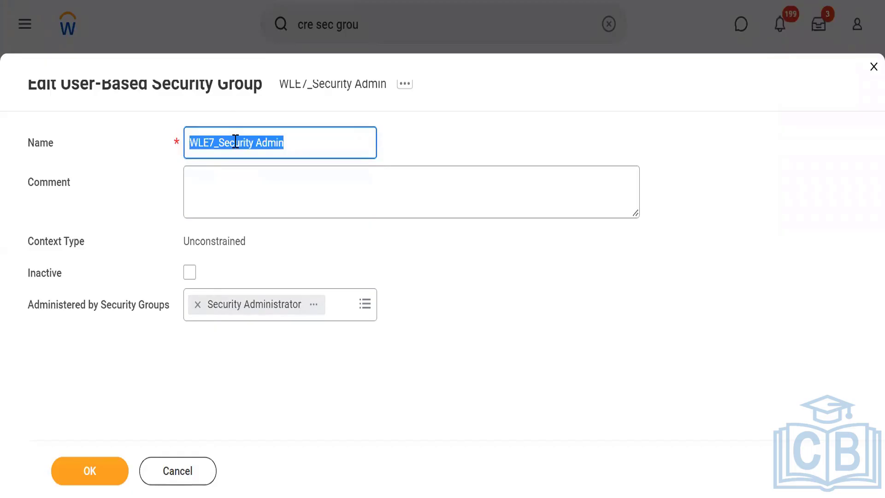
left_click(238, 366)
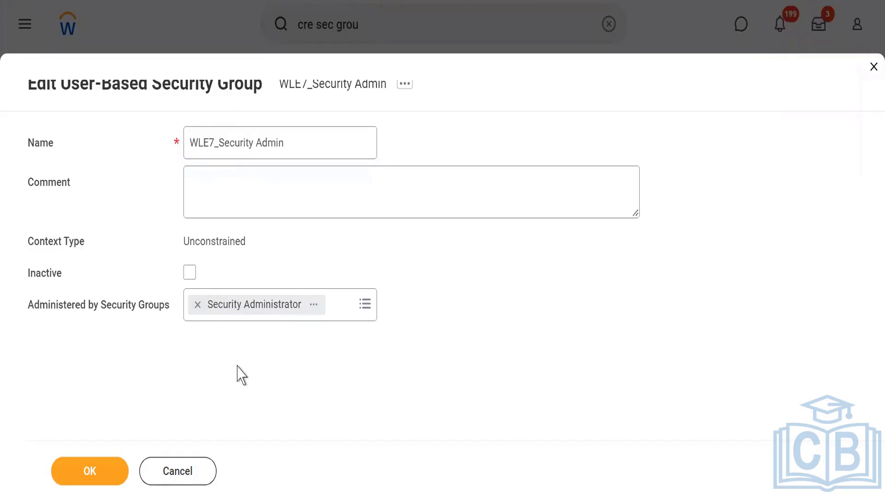
- Save the WLE7_Security Admin user-based security group and finish the task
left_click(82, 475)
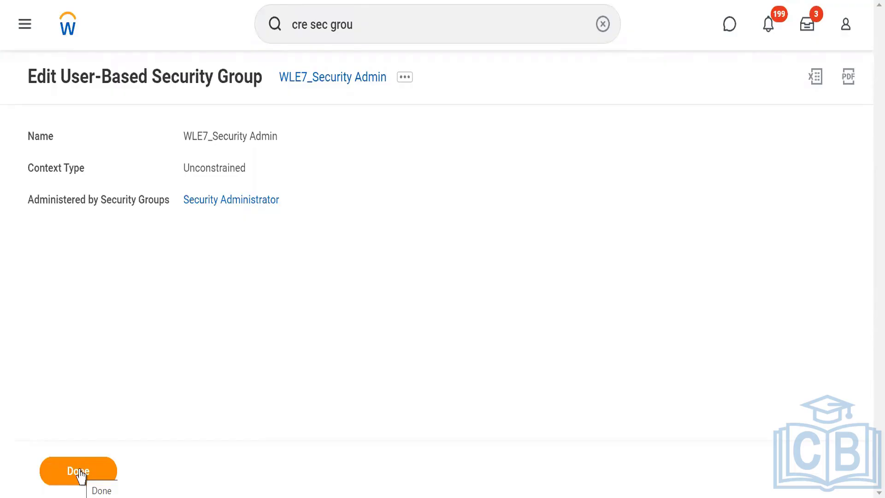
left_click(79, 472)
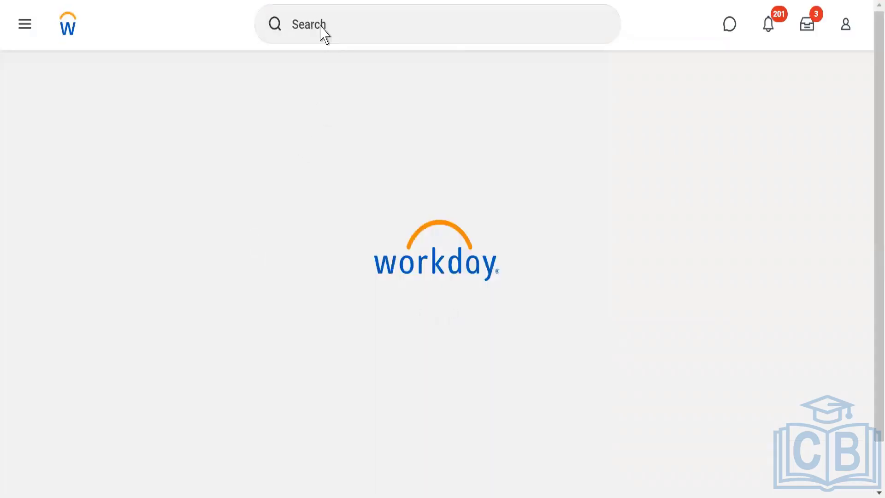
- Run the Domain Security Policies for Functional Area report for the Personal Data functional area
left_click(323, 28)
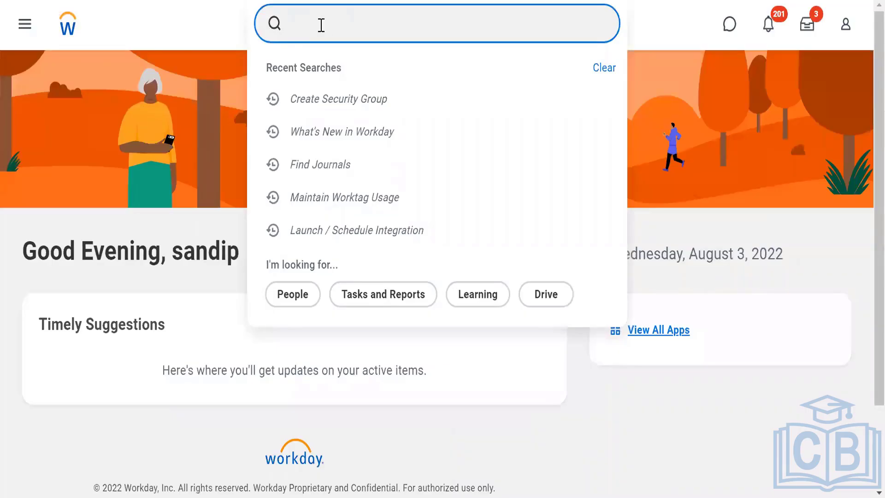
type("Doma")
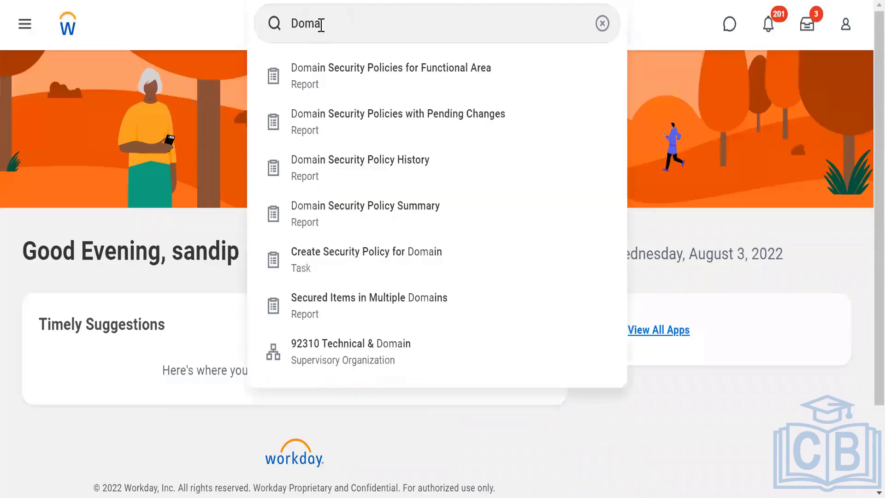
left_click(354, 85)
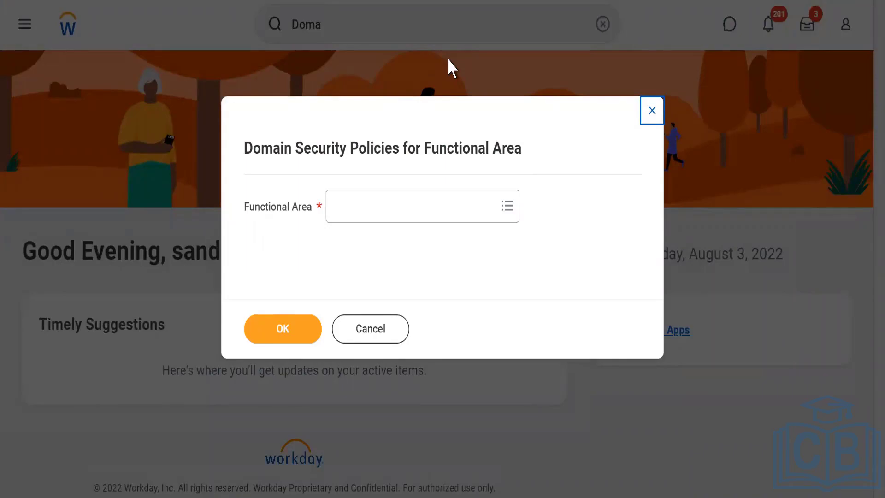
left_click(346, 214)
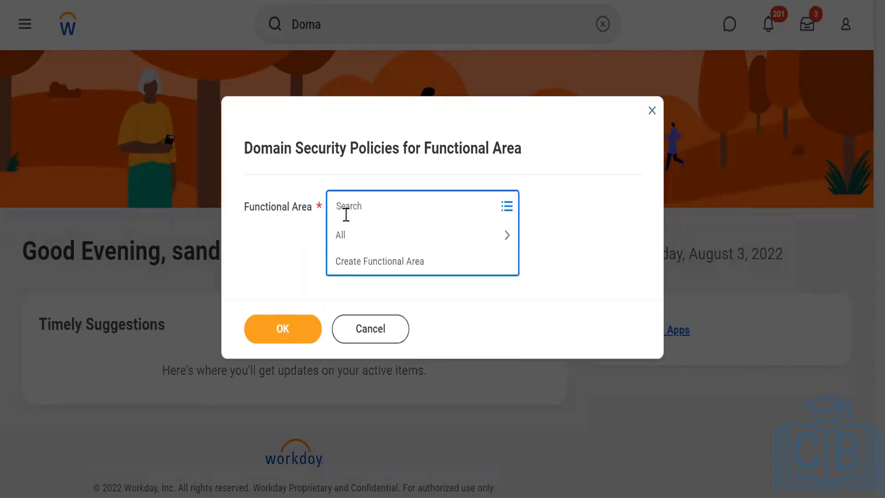
type("Personal")
key("Return")
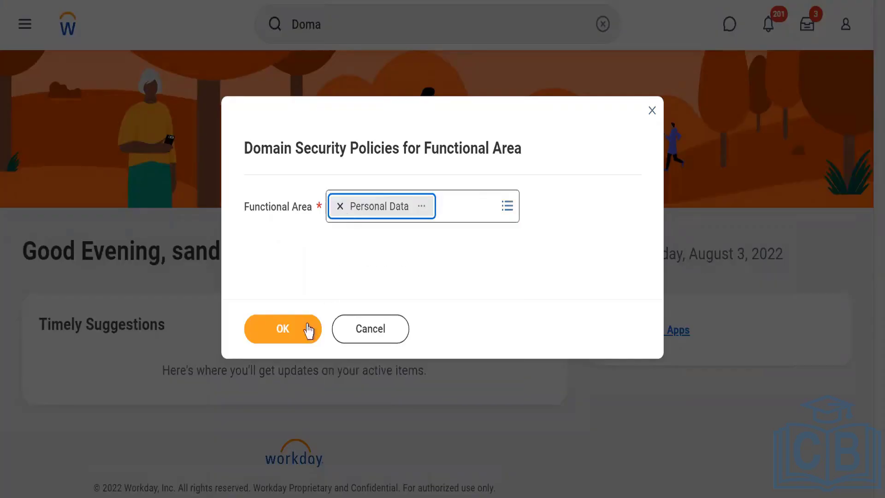
left_click(282, 331)
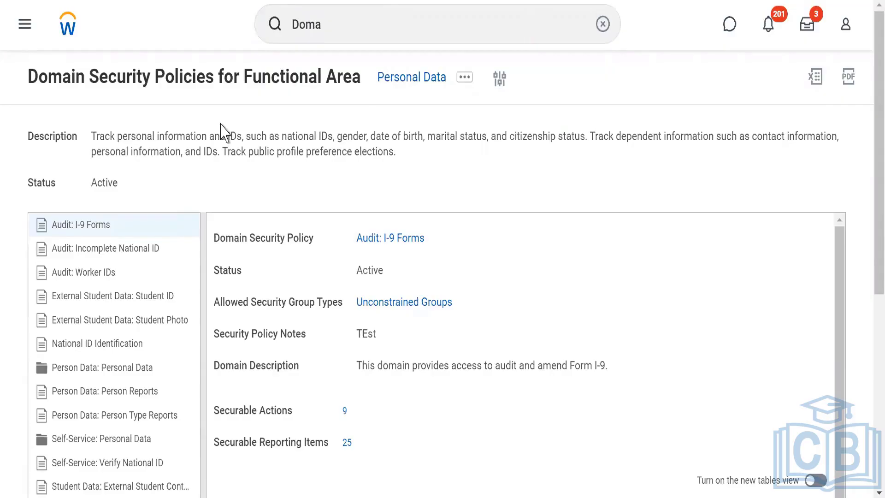
- Open the permissions of the Person Data: Personal Data domain security policy for editing
left_click(68, 372)
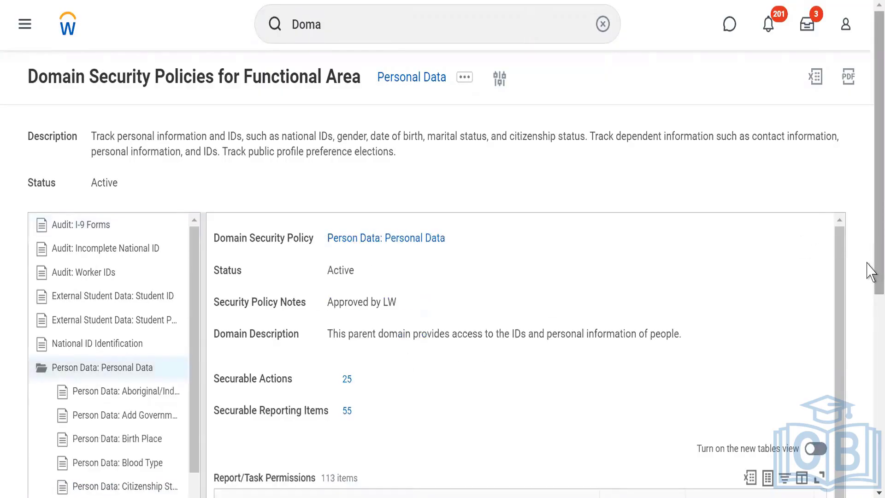
left_click_drag(869, 265, 878, 466)
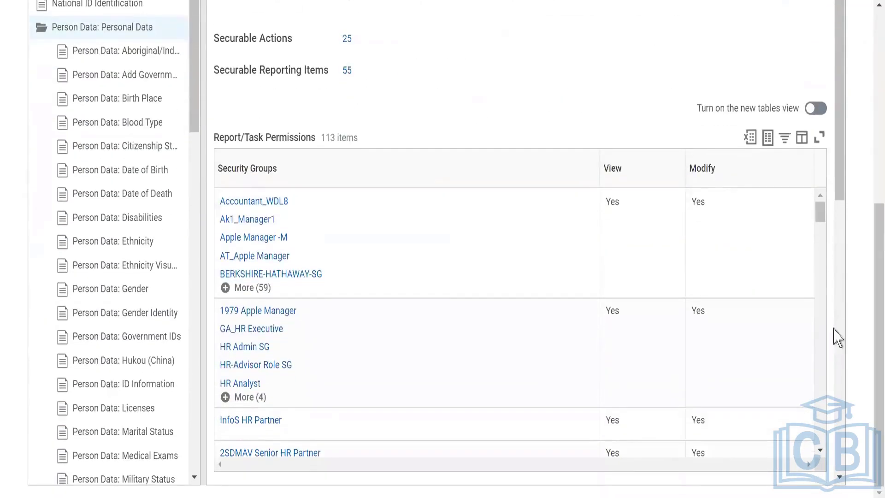
scroll(839, 257, "down", 2)
scroll(839, 256, "down", 9)
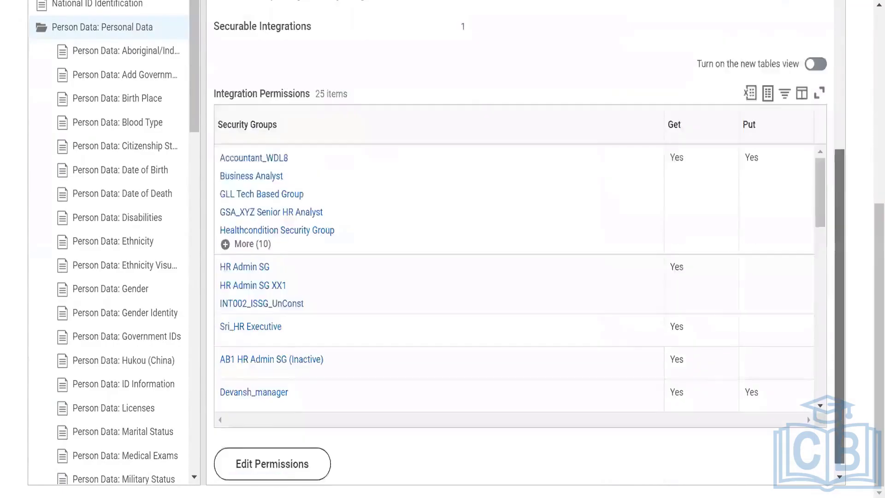
left_click(261, 461)
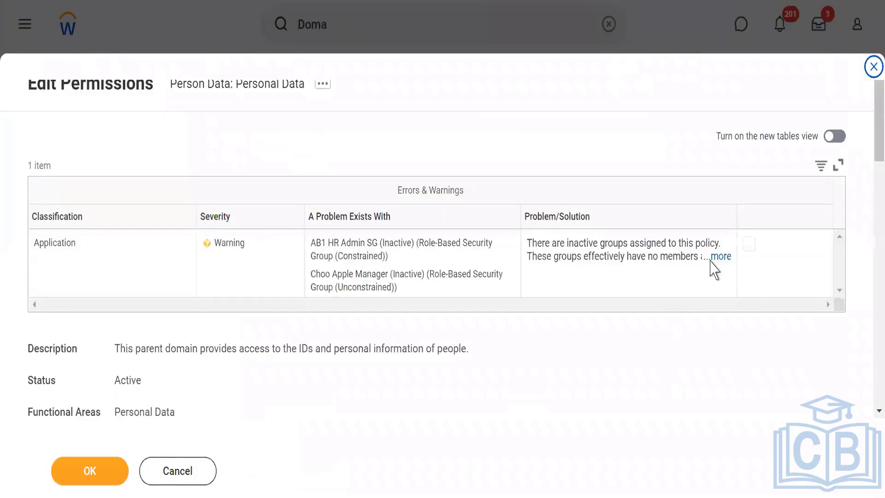
left_click(871, 269)
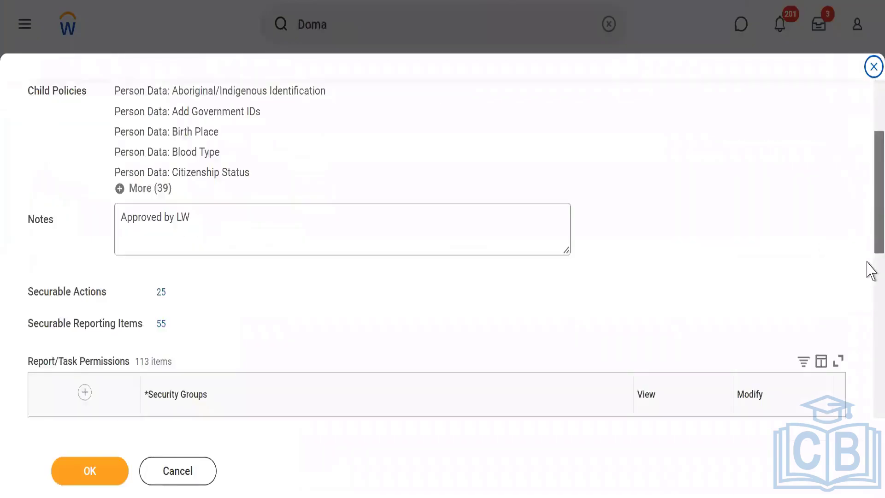
- Add the WLE7_Security Admin group to the Report/Task Permissions row that grants View and Modify access
scroll(870, 273, "down", 6)
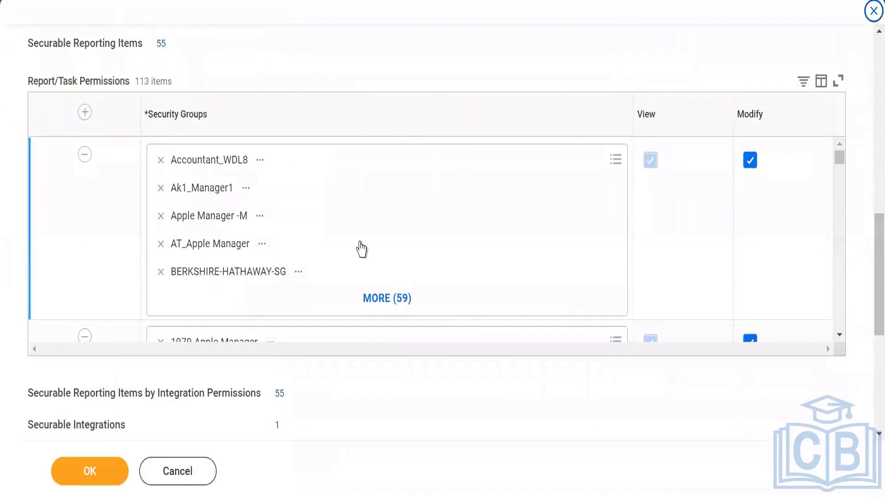
left_click(361, 249)
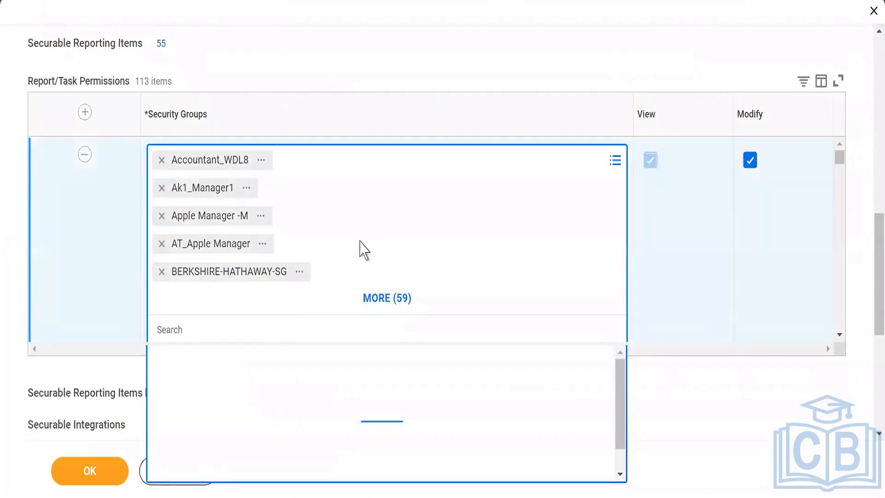
type("WLE&_")
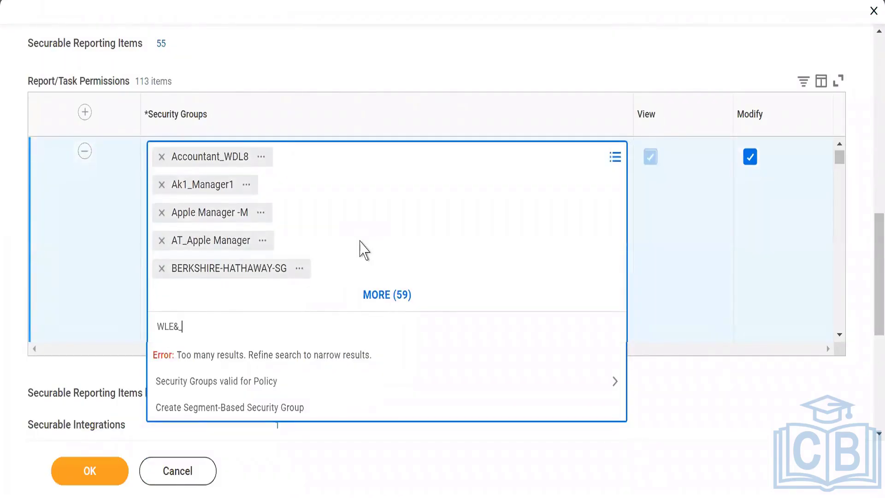
key("Return")
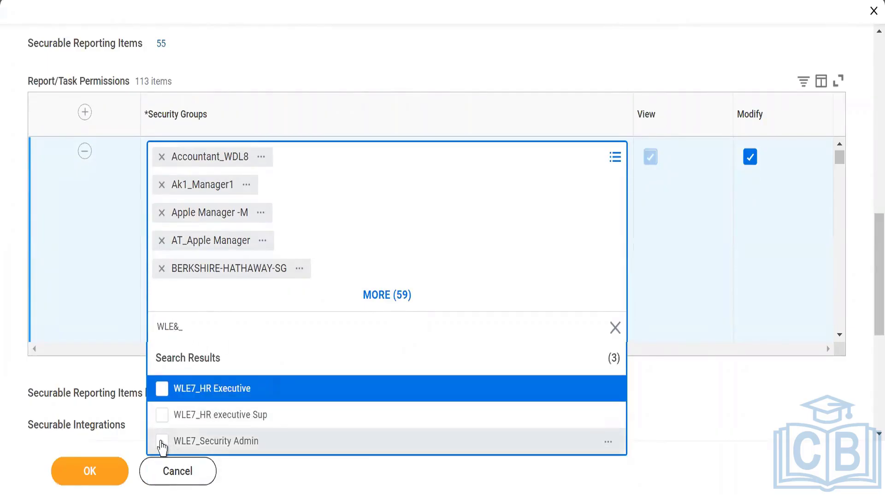
left_click(162, 441)
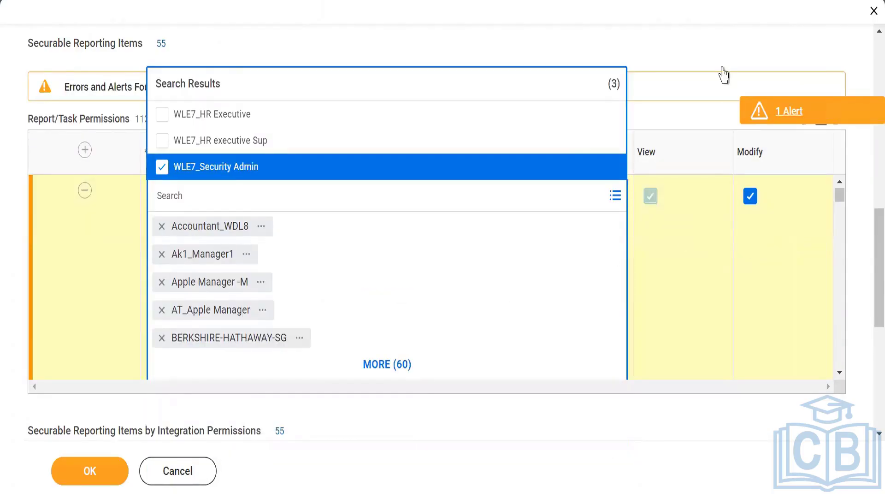
left_click(704, 53)
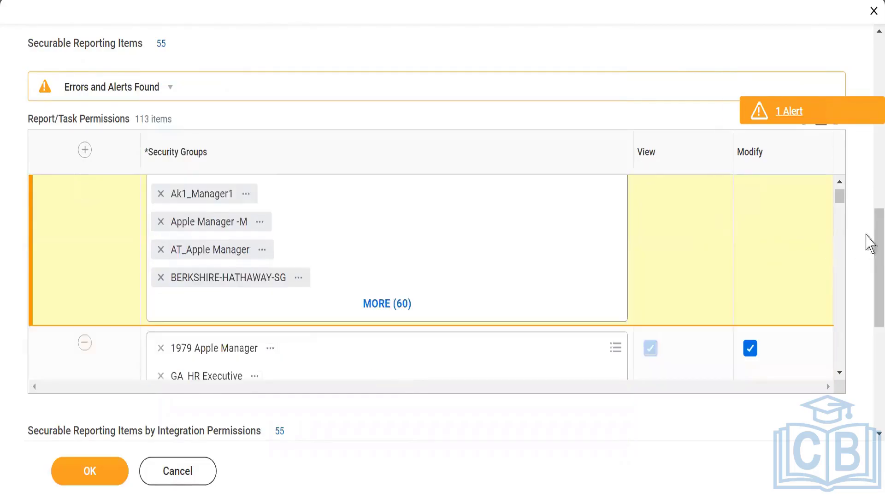
- Add WLE7_Security Admin to the Integration Permissions row with Get and Put access, and save the edited policy permissions
left_click_drag(870, 282, 869, 358)
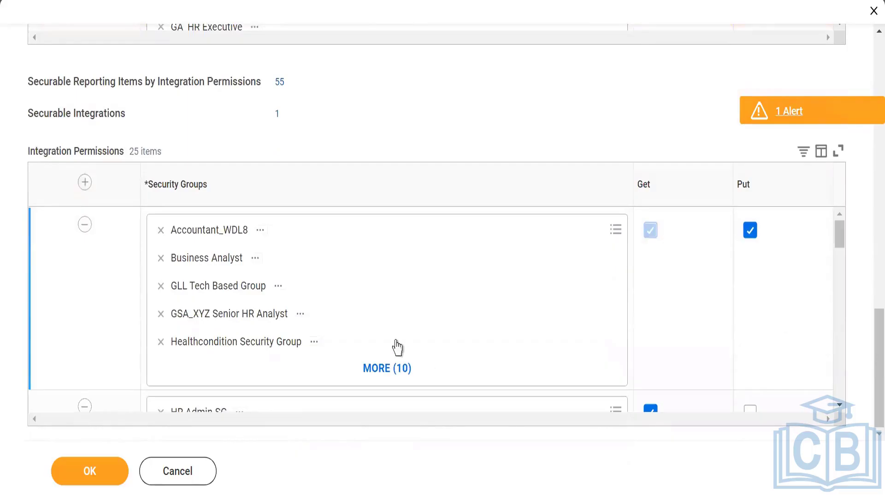
left_click(381, 290)
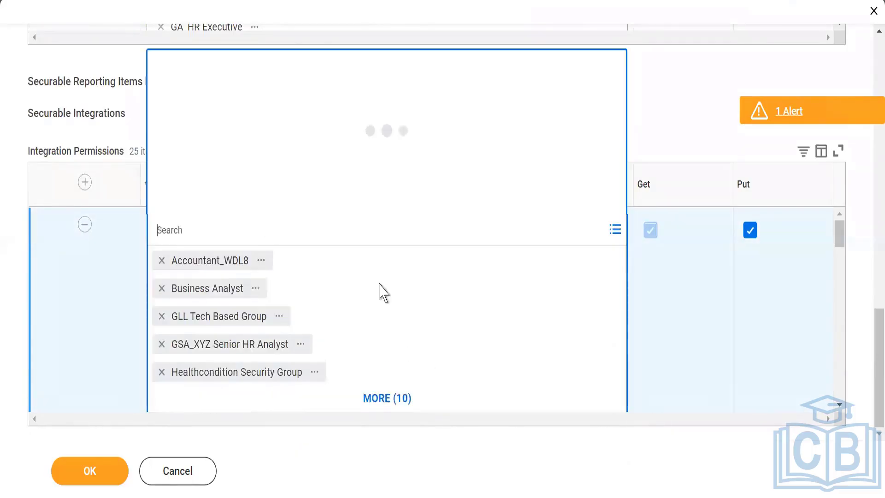
type("WLE7")
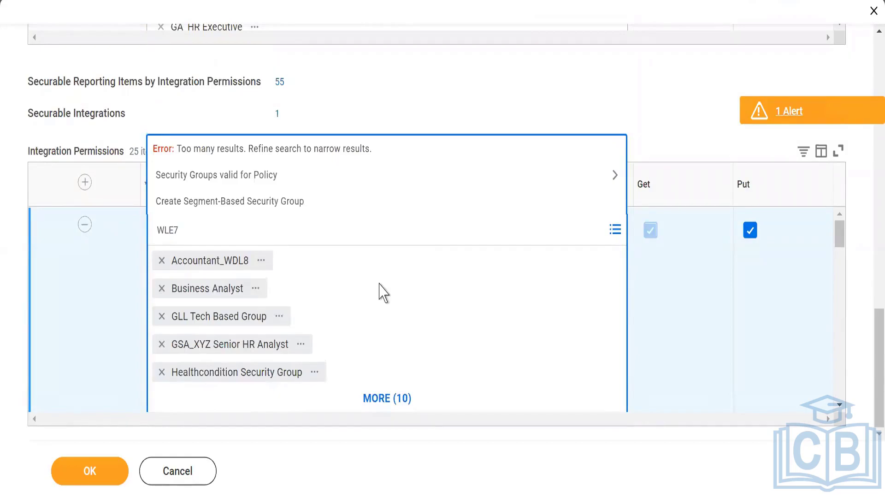
type("_")
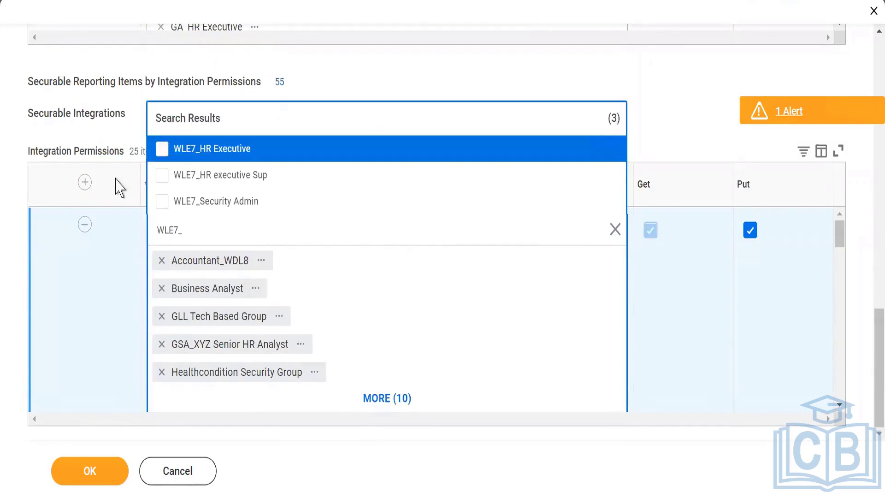
left_click(162, 201)
left_click(88, 471)
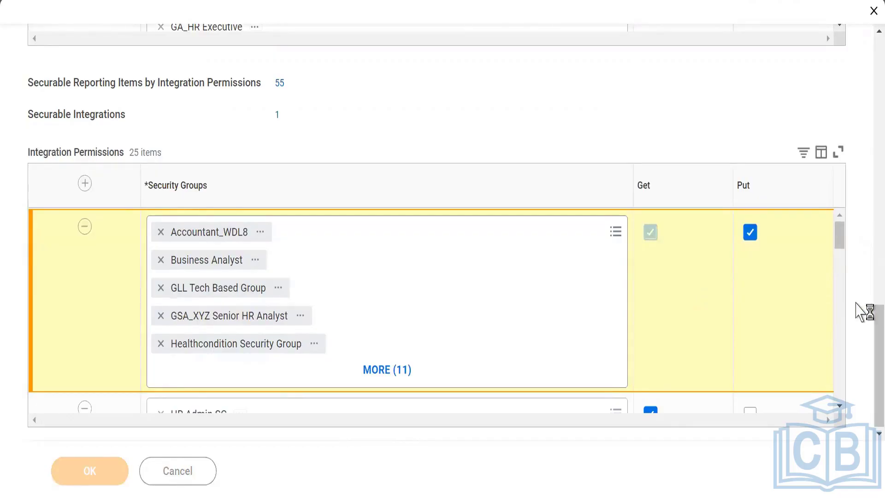
left_click_drag(870, 346, 871, 74)
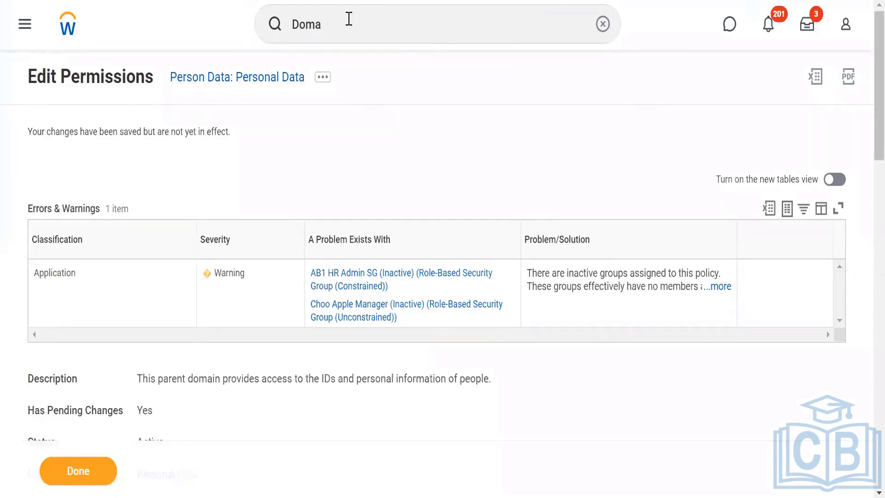
- Search for and open the Activate Pending Security Policy Changes task
left_click(349, 19)
type("acti")
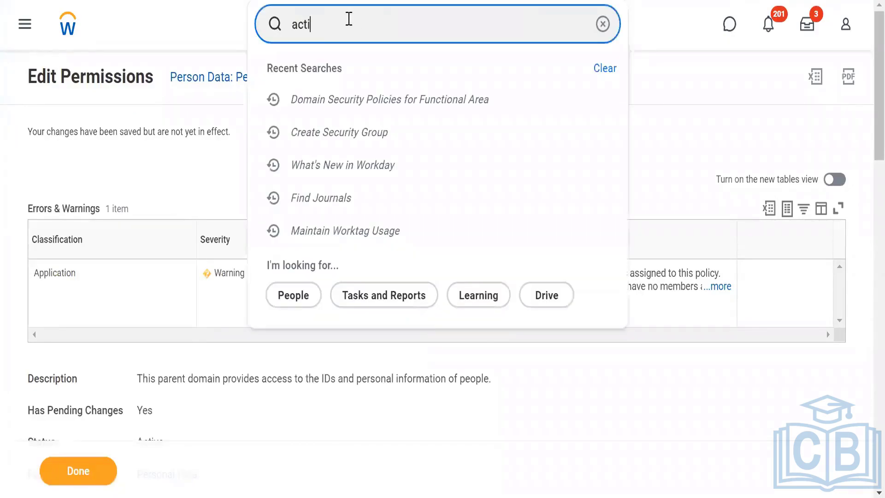
type("vat pendi")
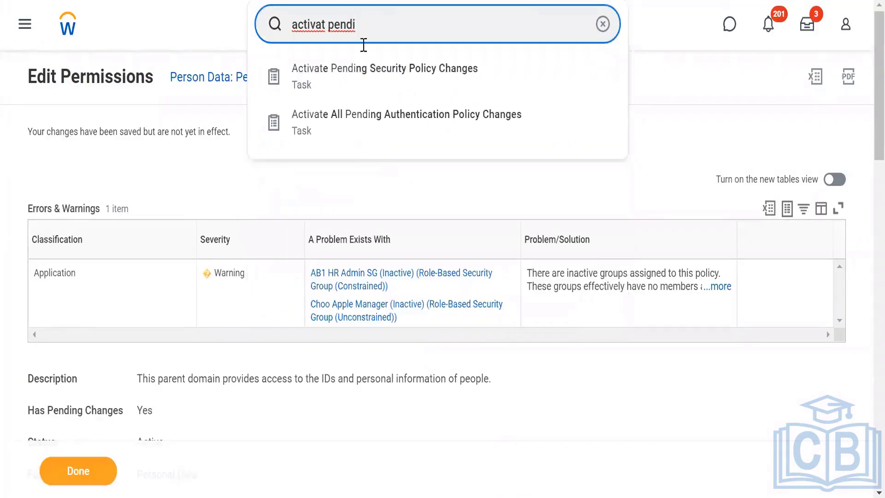
left_click(365, 81)
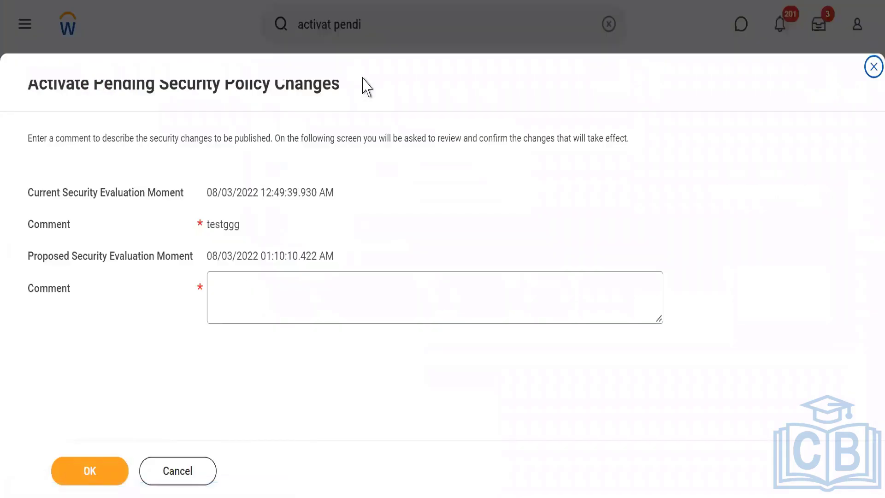
- Enter the comment "Approved by PM" for the pending security policy changes and proceed to the review page
left_click(250, 295)
type("Appro")
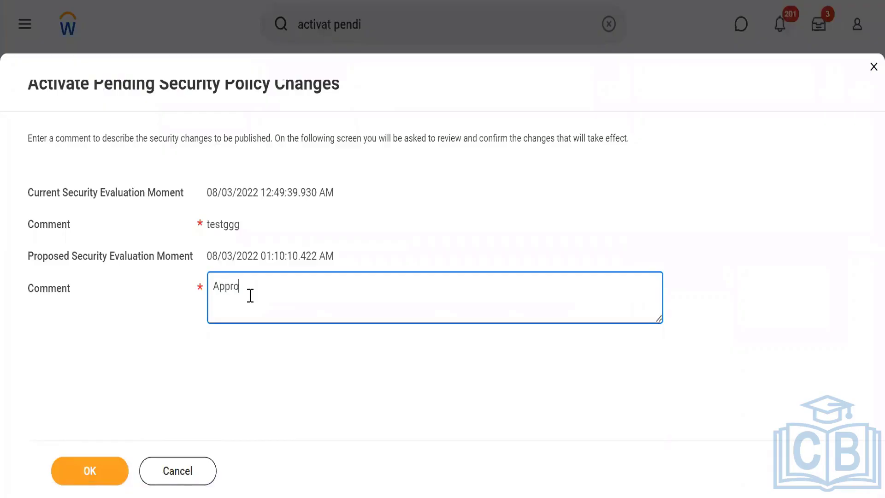
type("ved by Pre")
key("BackSpace")
key("BackSpace")
type("M")
left_click(89, 474)
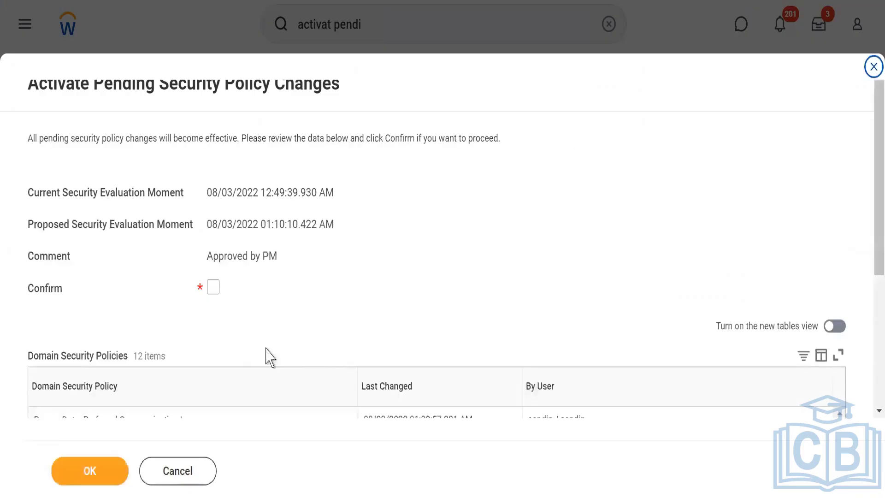
- Confirm and activate the pending security policy changes, then clear the search text
left_click(213, 288)
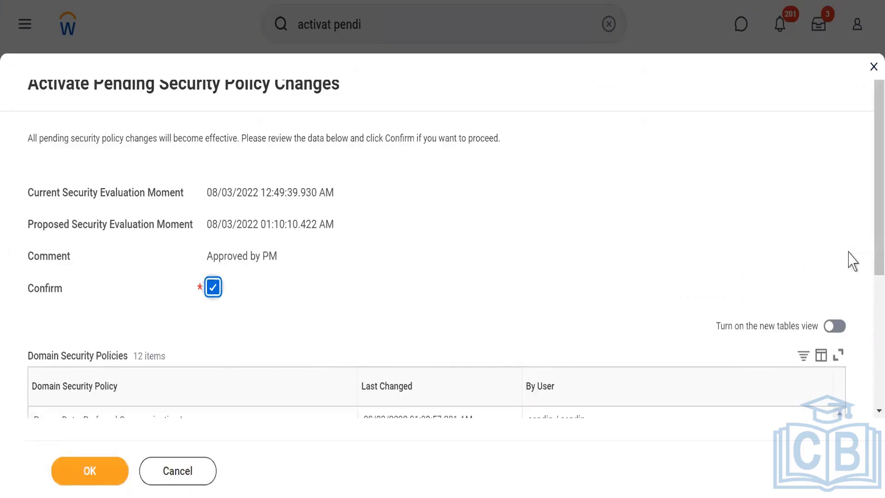
scroll(869, 371, "down", 5)
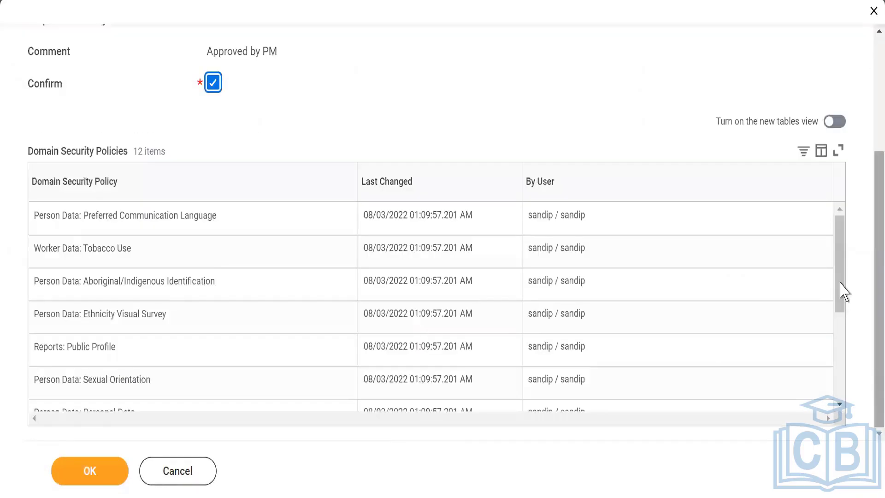
left_click(98, 488)
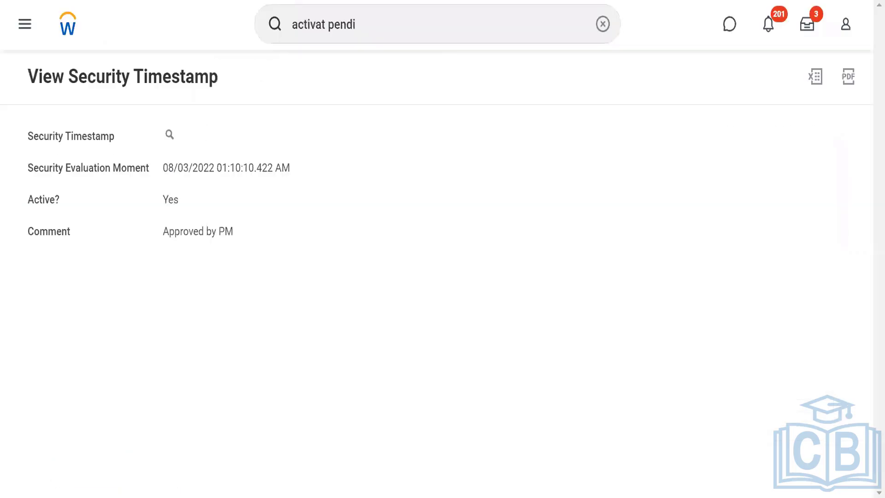
left_click(603, 24)
left_click(605, 32)
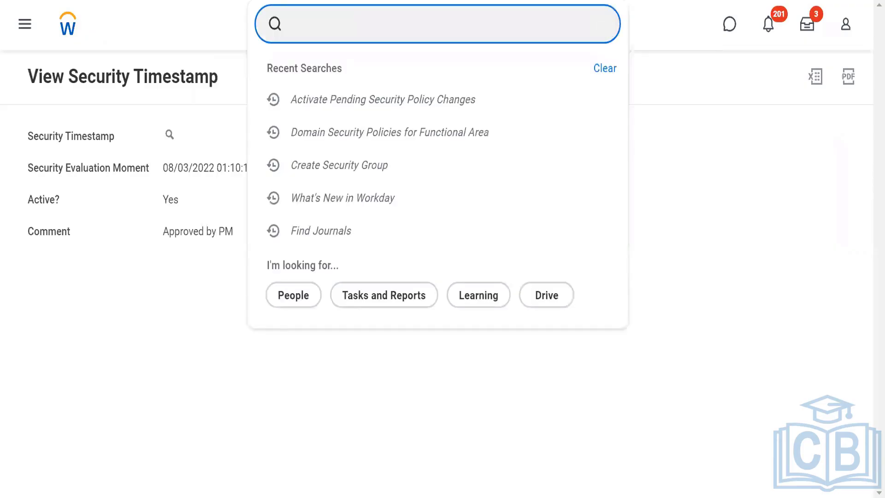
- Switch to the WD Class1 notes in Notepad and review the steps for changing and activating a domain security policy
key("alt+Tab")
left_click(291, 281)
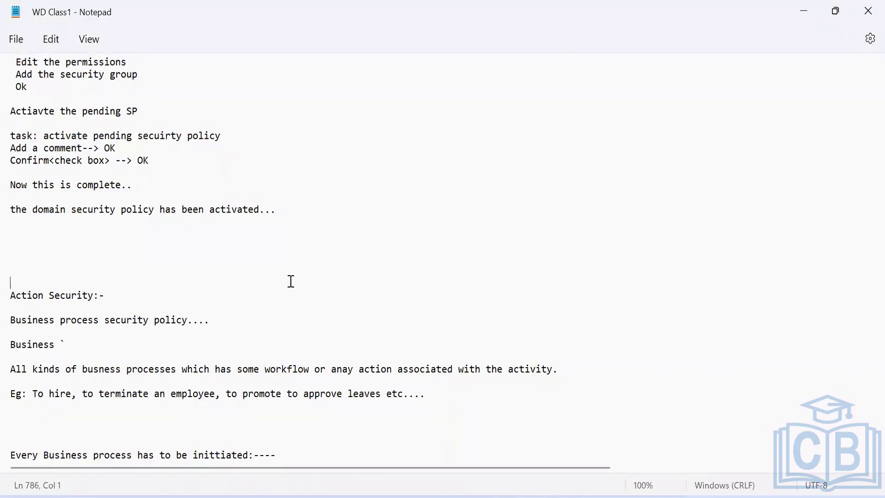
left_click(187, 240)
scroll(227, 351, "up", 12)
key("Up")
key("Up")
key("Up")
key("Up")
key("Up")
key("Up")
key("Up")
key("Up")
key("Up")
key("Up")
key("Up")
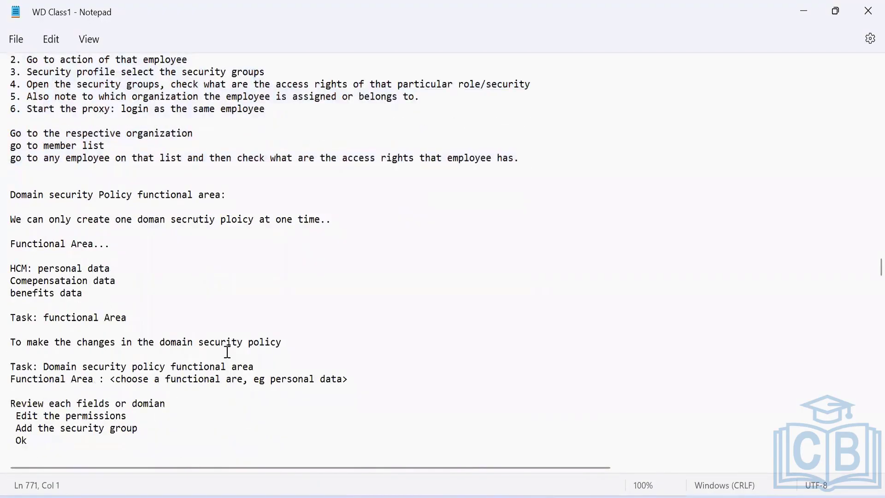
key("Down")
key("Down")
key("Down")
key("Down")
key("Down")
key("Down")
key("Down")
key("Down")
key("Down")
key("Down")
key("Down")
key("Down")
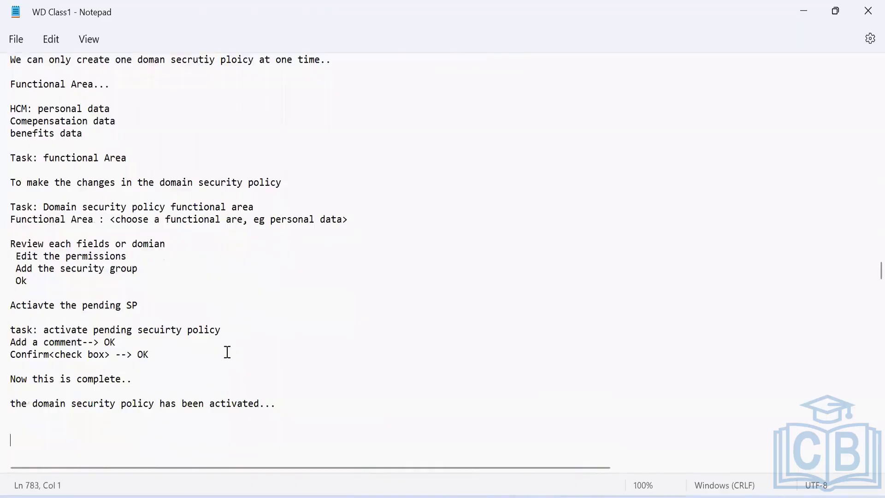
- Review the earlier notes on user-based security groups, starting and stopping a proxy, and the access rights assignment
key("Up")
key("Up")
key("Up")
key("Up")
key("Up")
key("Up")
key("Up")
key("Up")
key("Up")
key("Up")
key("Up")
key("Up")
key("Up")
key("Up")
key("Up")
key("Up")
key("Up")
key("Up")
key("Up")
key("Up")
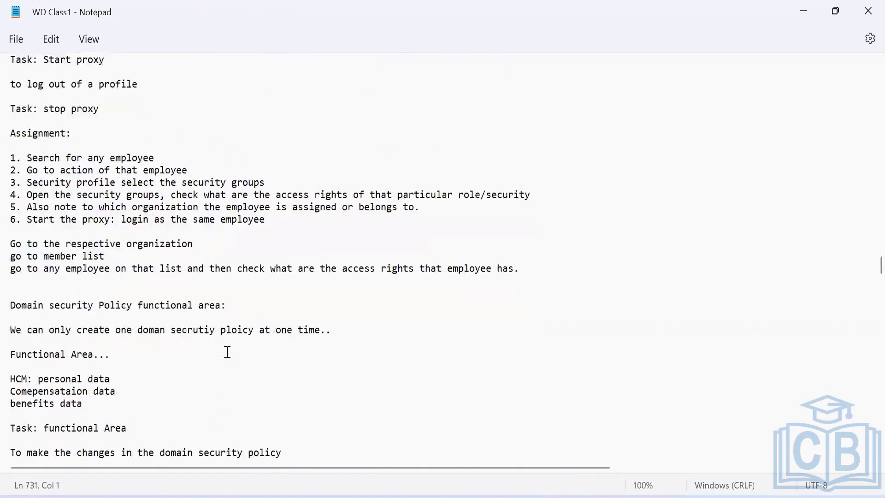
key("Up")
key("Up")
key("Up")
key("Up")
key("Up")
key("Up")
key("Up")
key("Up")
key("Up")
key("Up")
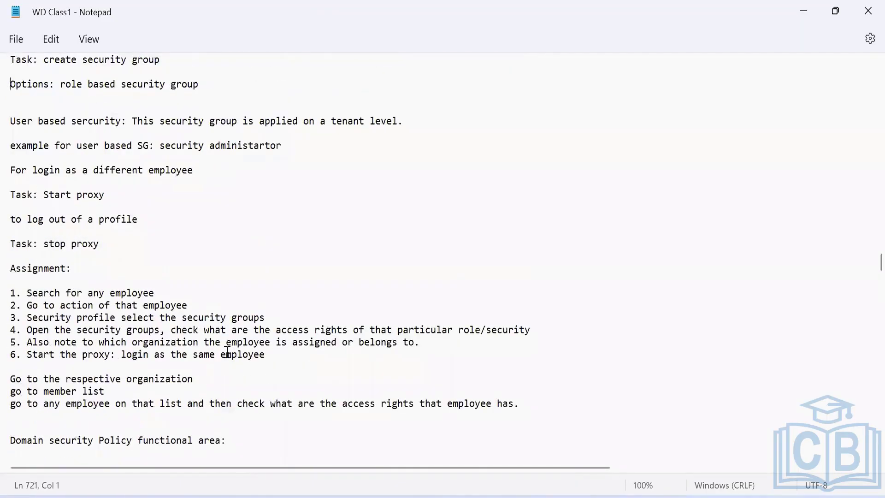
- Review the notes from the domain security policy section through Action Security and the initiation of business processes
key("Down")
key("Down")
key("Down")
key("Down")
key("Down")
key("Down")
key("Down")
key("Down")
key("Down")
key("Down")
key("Down")
key("Down")
key("Down")
key("Down")
key("Down")
key("Down")
key("Down")
key("Down")
key("Down")
key("Down")
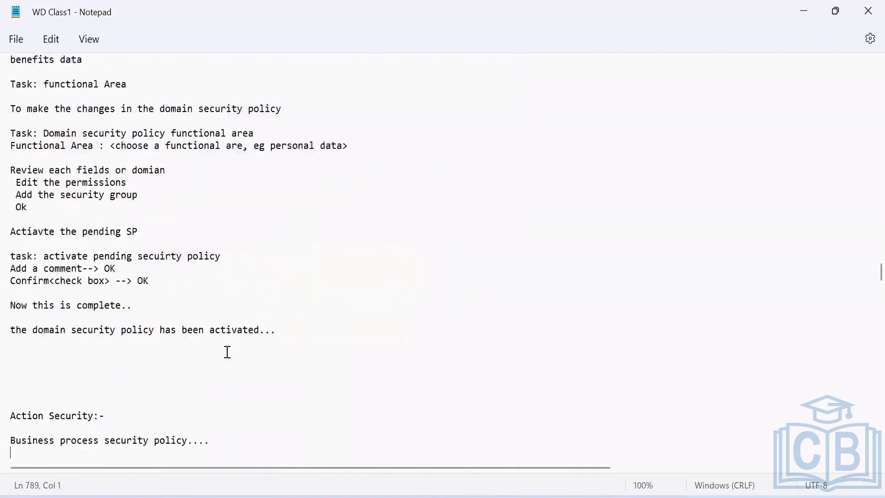
key("Down")
key("Down")
key("Down")
key("Down")
key("Down")
key("Down")
key("Down")
key("Down")
key("Down")
key("Down")
key("Down")
key("Down")
key("Down")
key("Down")
key("Down")
key("Down")
key("Down")
key("Down")
key("Down")
key("Down")
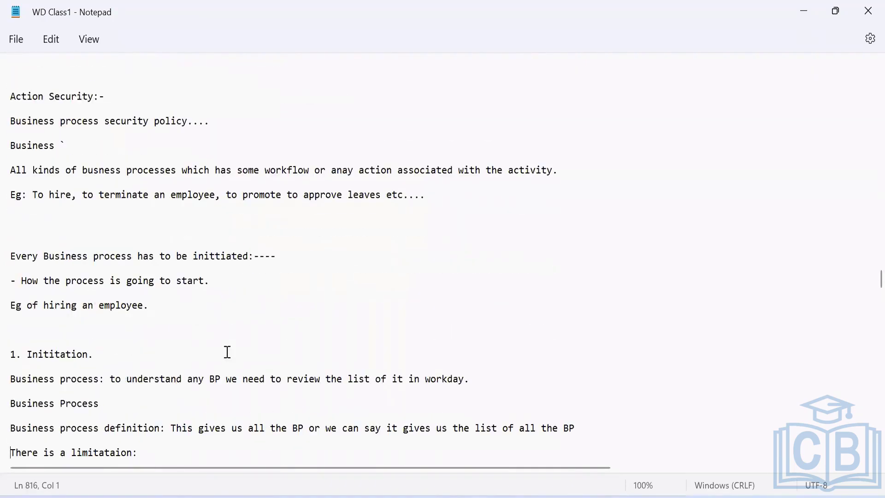